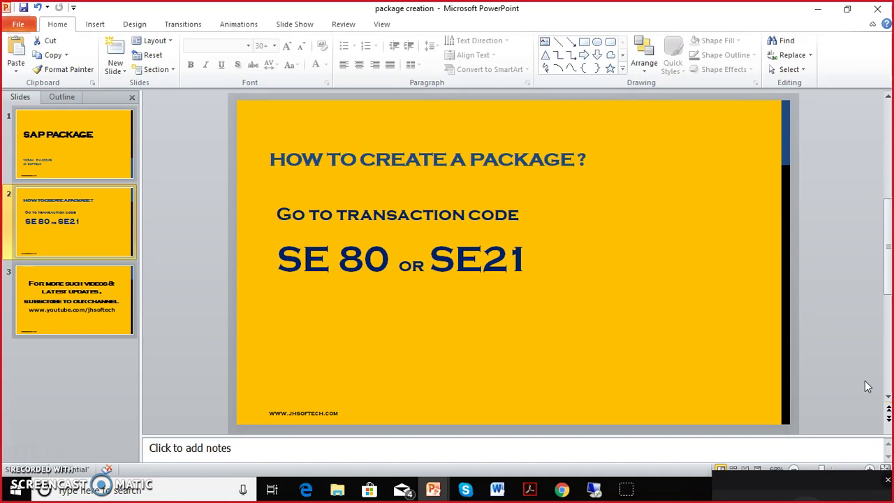
- Switch from the presentation to the SAP session and open transaction SE80 from SAP Easy Access
left_click(851, 473)
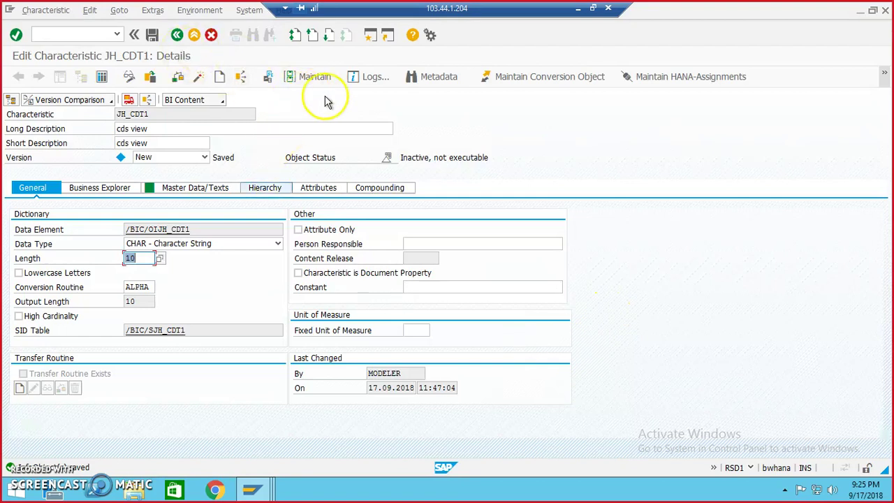
left_click(560, 244)
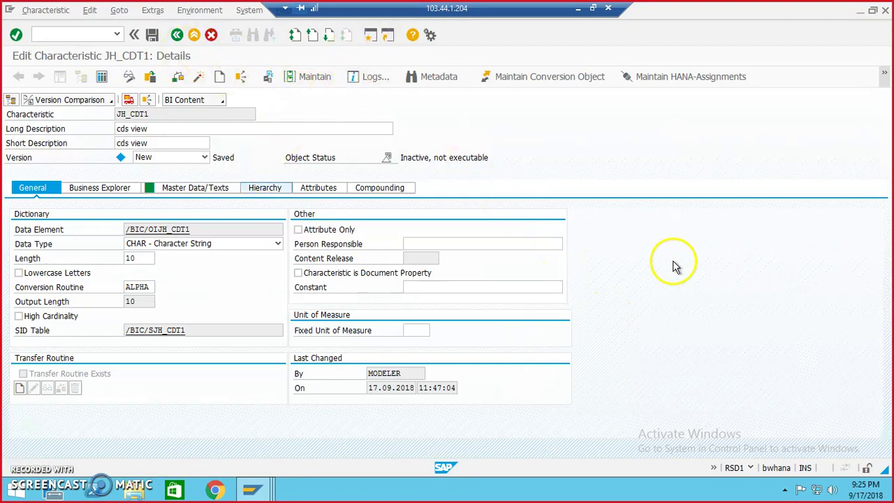
type("SE")
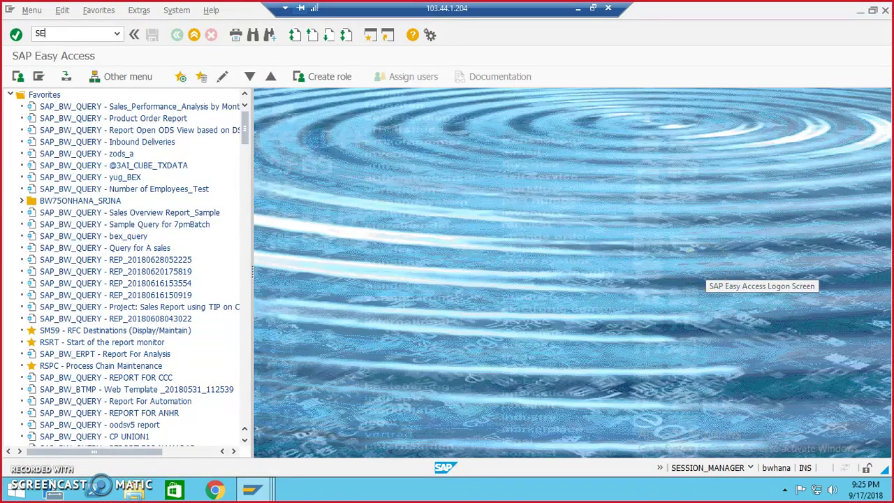
type("80")
key("Return")
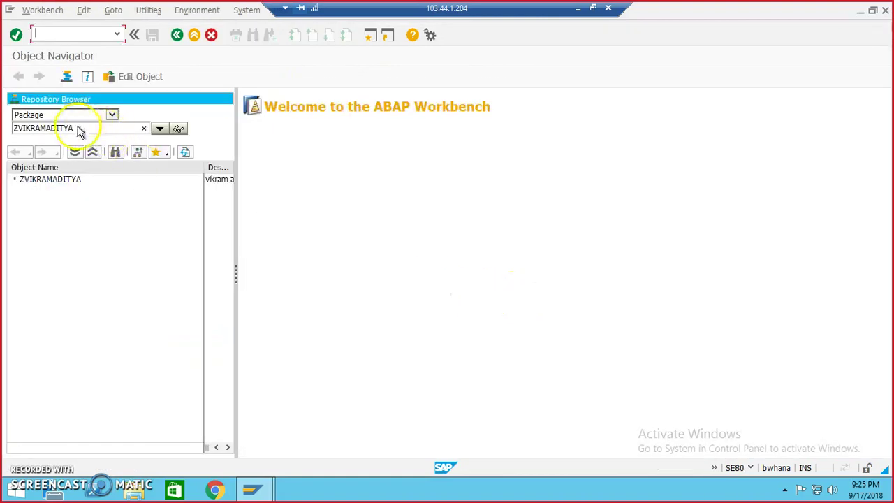
- Enter ZVIPROSYS as the package in the Repository Browser, display it, and agree to create it as a new package
left_click(78, 131)
key("BackSpace")
key("BackSpace")
key("BackSpace")
key("BackSpace")
key("BackSpace")
key("BackSpace")
key("BackSpace")
key("BackSpace")
key("BackSpace")
key("BackSpace")
key("BackSpace")
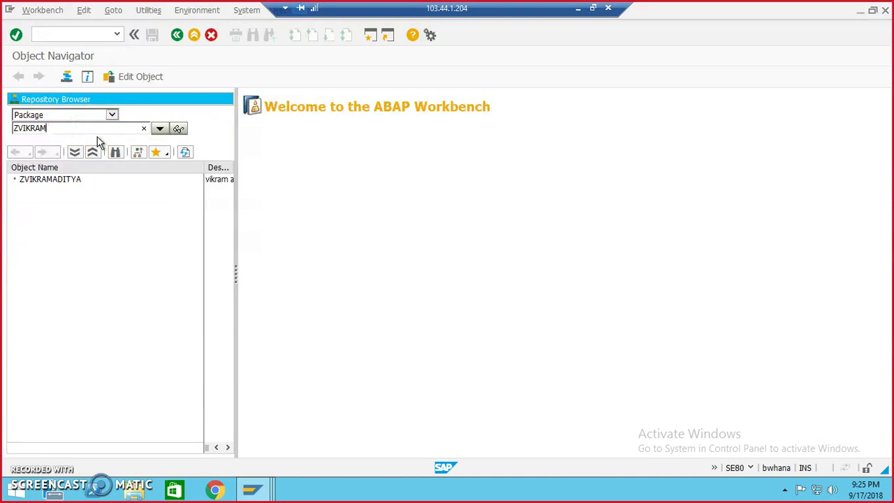
type("IPROSYS")
left_click(179, 130)
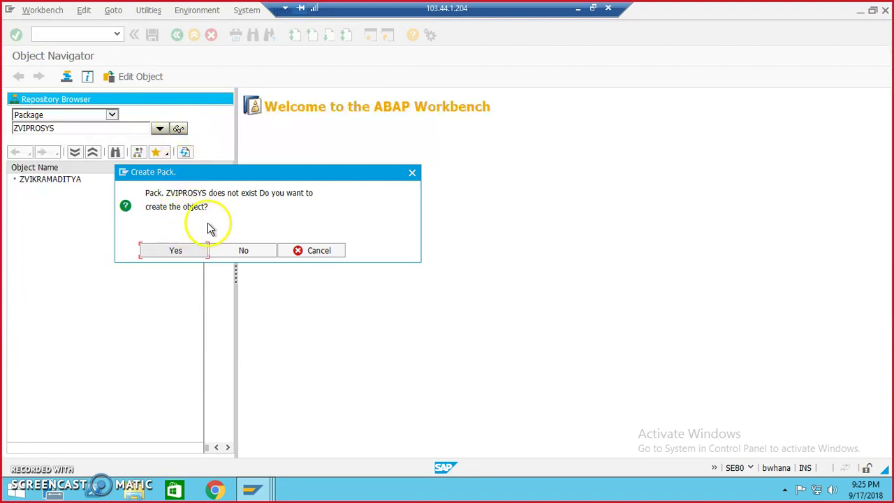
left_click(186, 251)
- Give package ZVIPROSYS the short description "Viprosys Package" and confirm its creation data
left_click(213, 265)
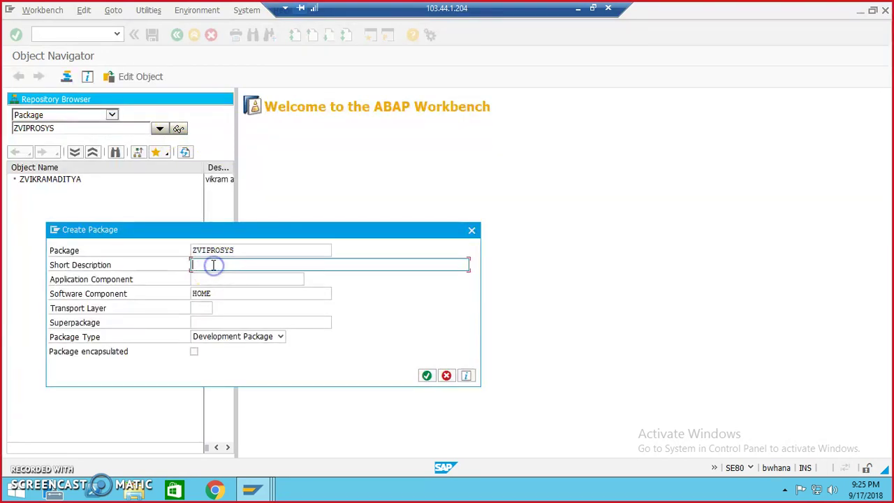
type("Viprosys Package")
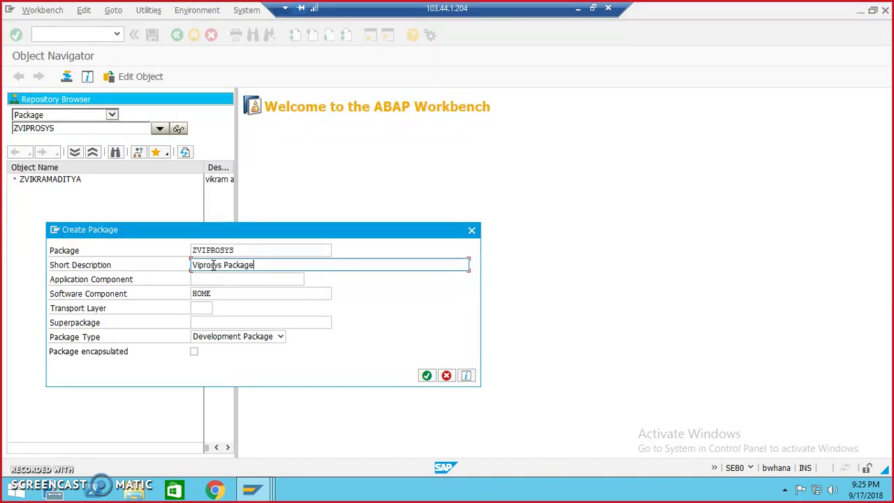
key("Return")
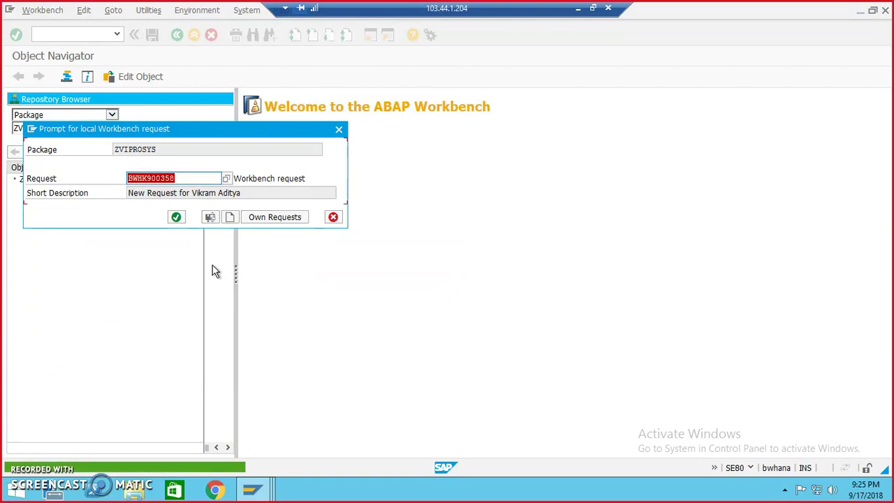
- Create a new workbench request described as "New Request for Viprosys" and assign package ZVIPROSYS to it
left_click(231, 217)
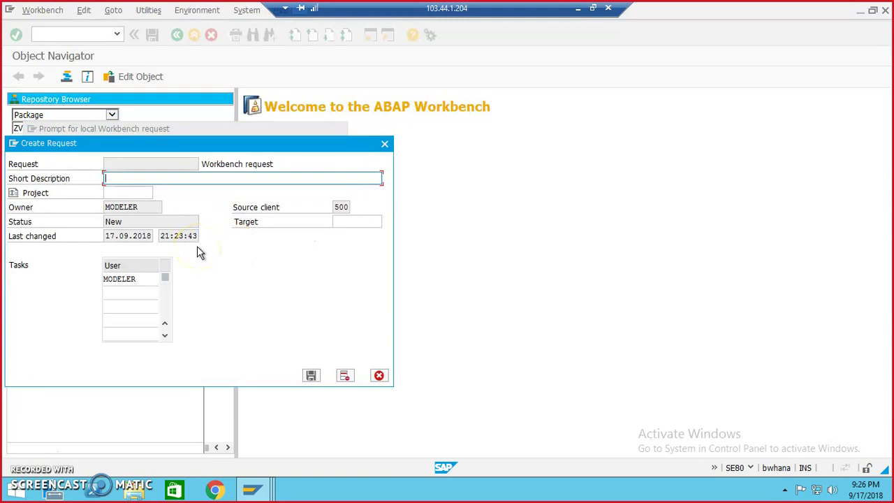
type("New Request for Vipr")
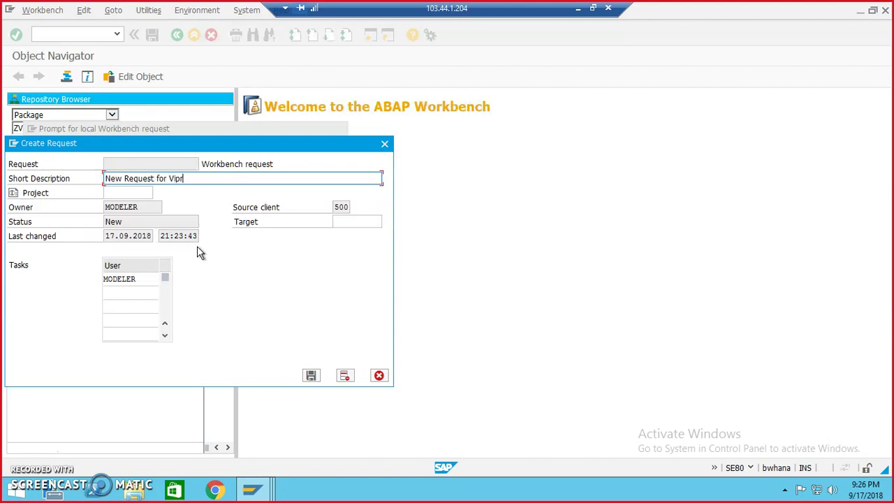
type("osys")
key("Return")
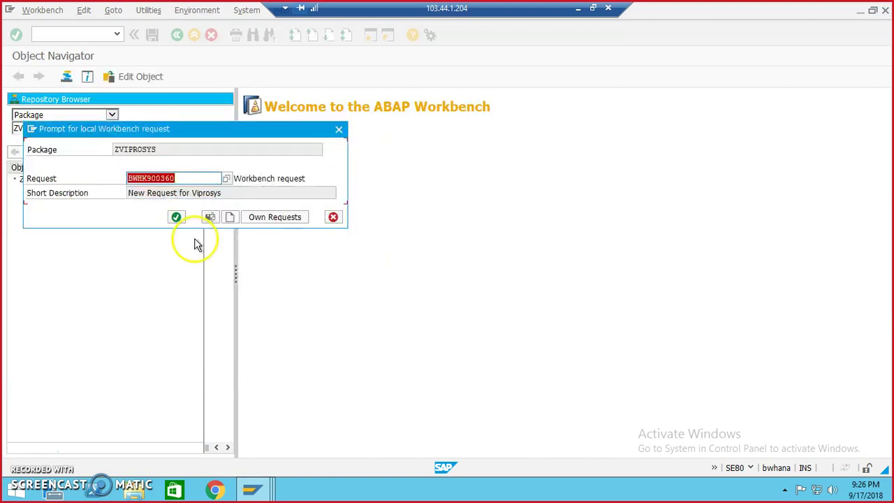
left_click(176, 217)
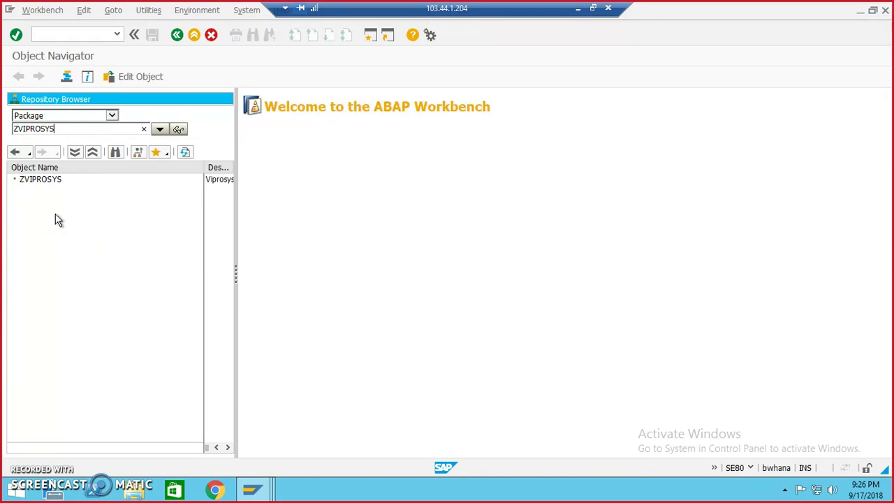
- Leave the Object Navigator for SAP Easy Access and open transaction SE21
left_click(175, 37)
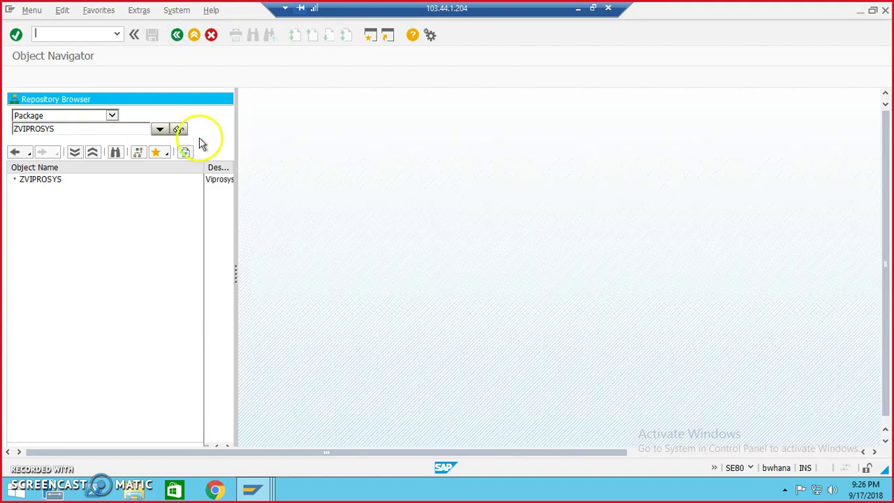
left_click(177, 36)
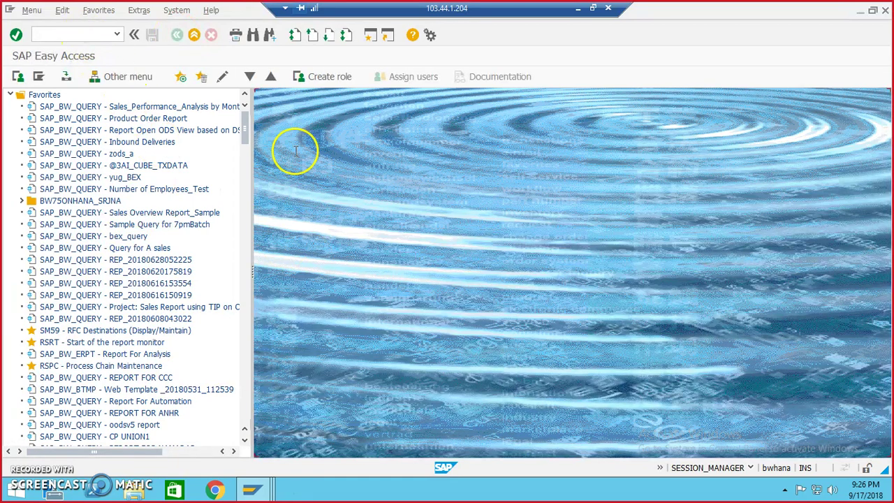
type("se21")
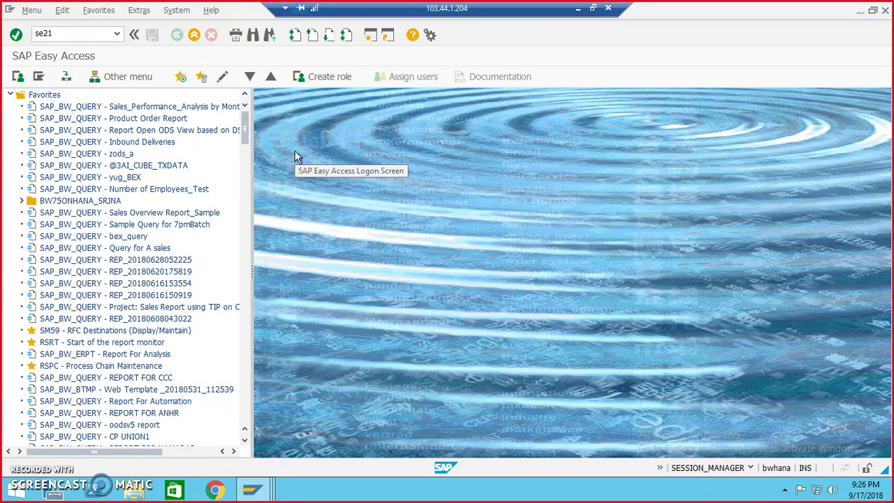
key("Return")
- Enter ZJHSOFT as the package name in the Package Builder and start creating the package
left_click(208, 130)
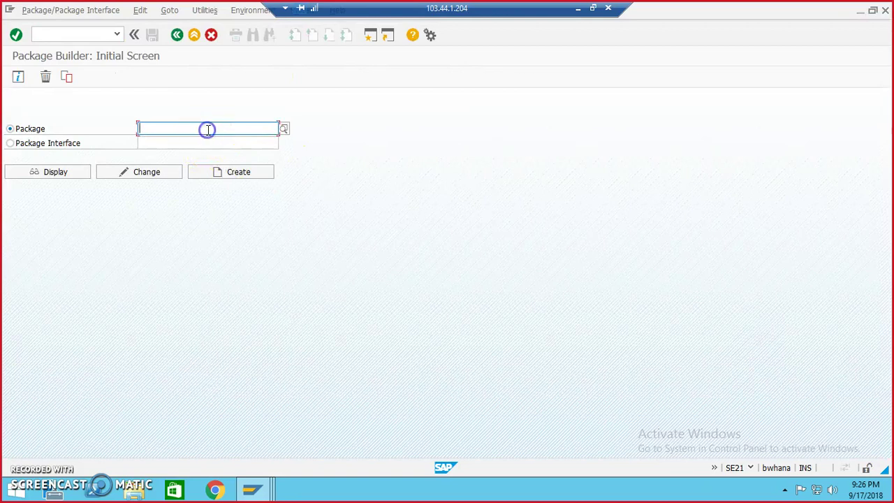
type("z")
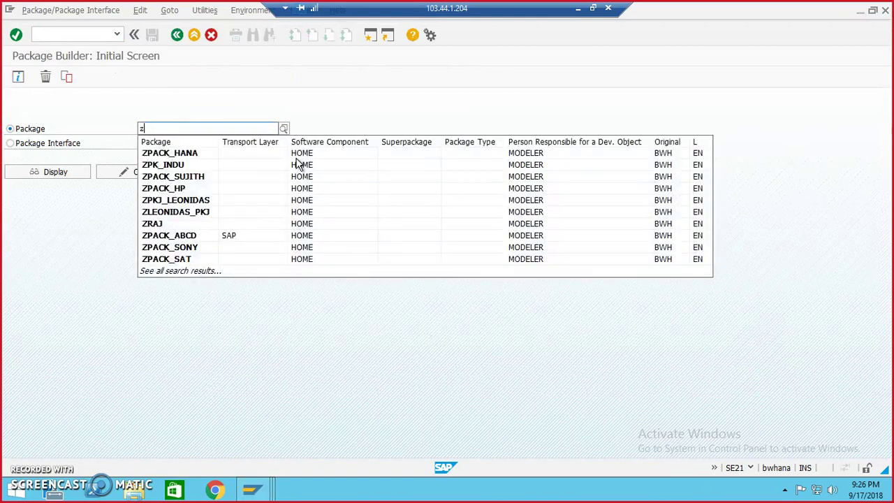
type("jha")
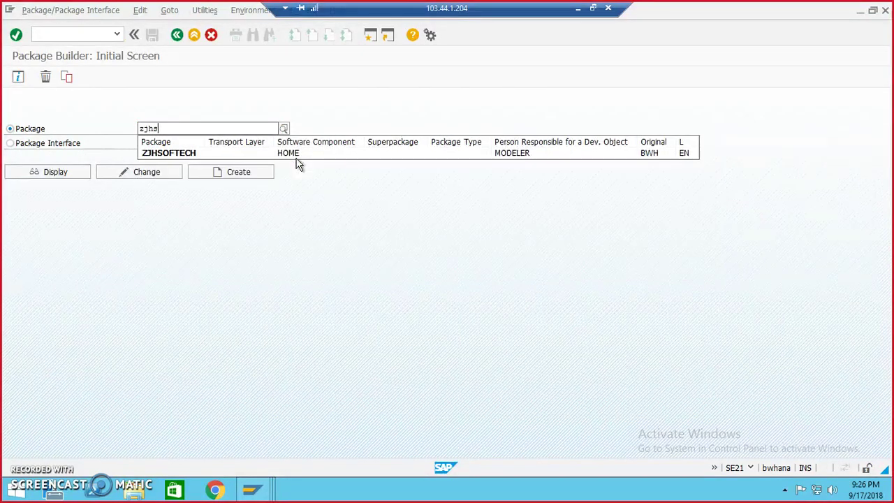
type("oft")
left_click(272, 203)
left_click(222, 174)
- Give package ZJHSOFT the short description "jh softech Package" and confirm its creation data
left_click(282, 267)
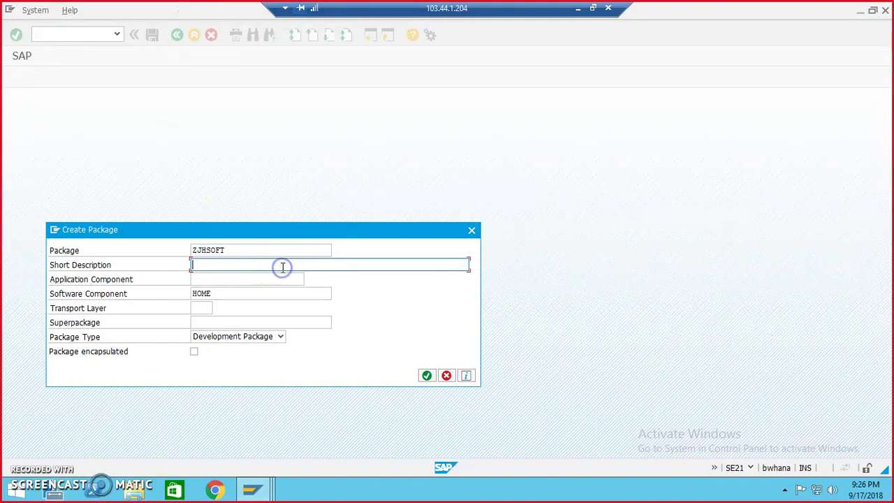
type("jh softech Package")
key("Return")
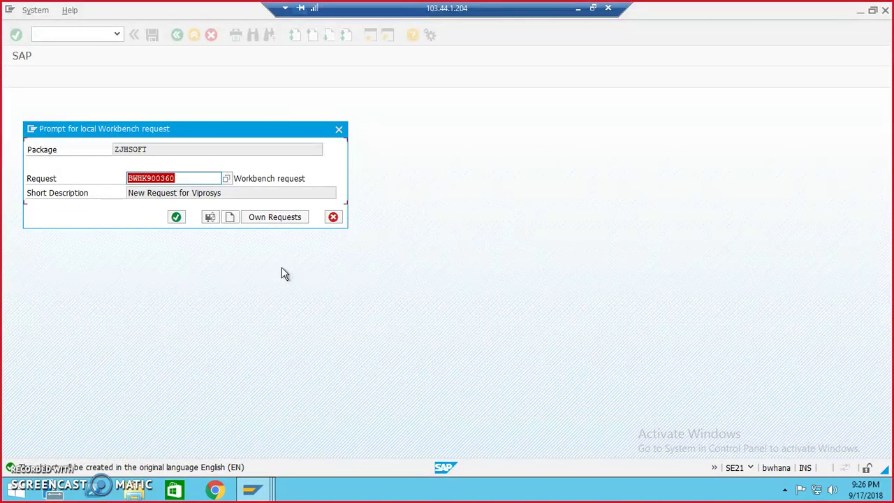
- Create a new workbench request described as "New Req for JH SOFTECH" and assign package ZJHSOFT to it
left_click(183, 180)
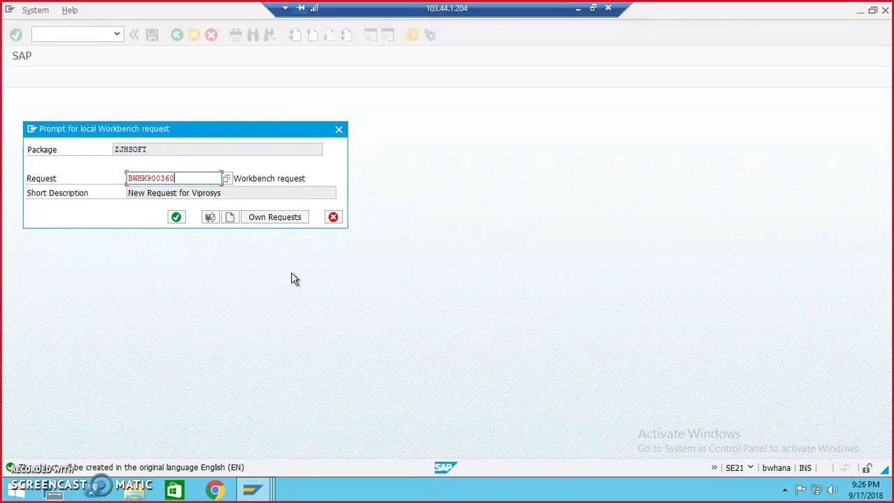
left_click(228, 217)
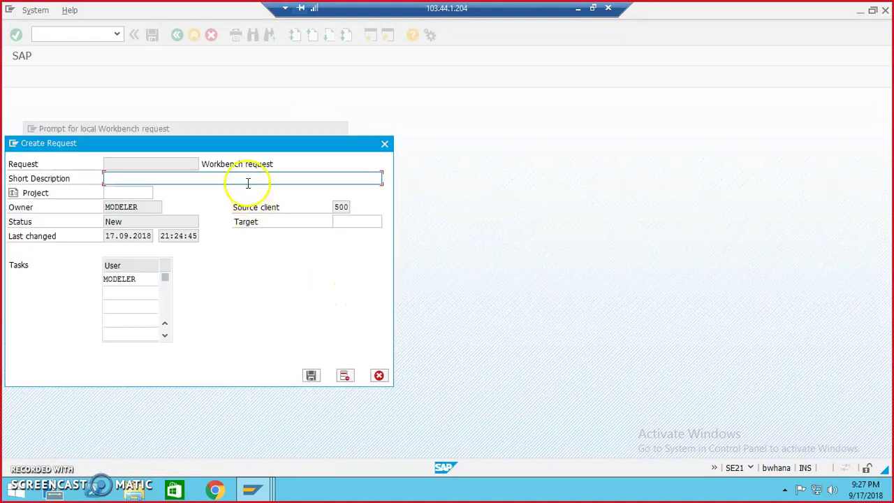
left_click(248, 180)
type("New Req d")
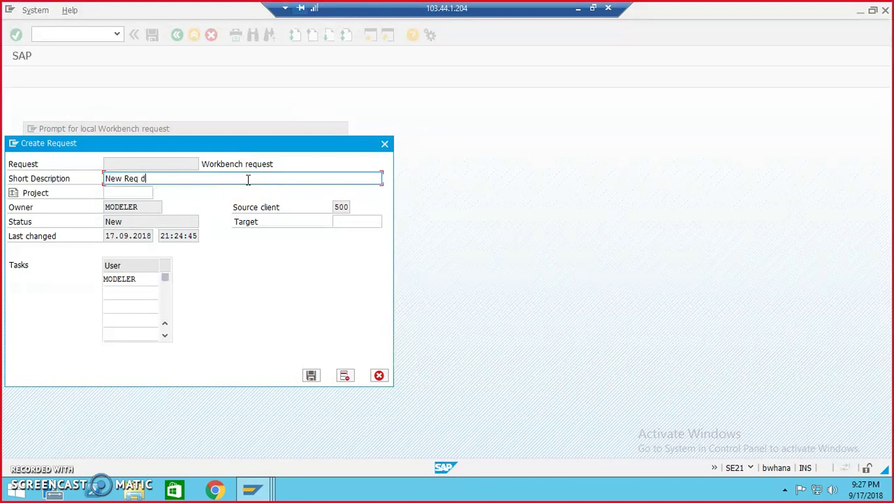
key("BackSpace")
type("for JH SOFTECH")
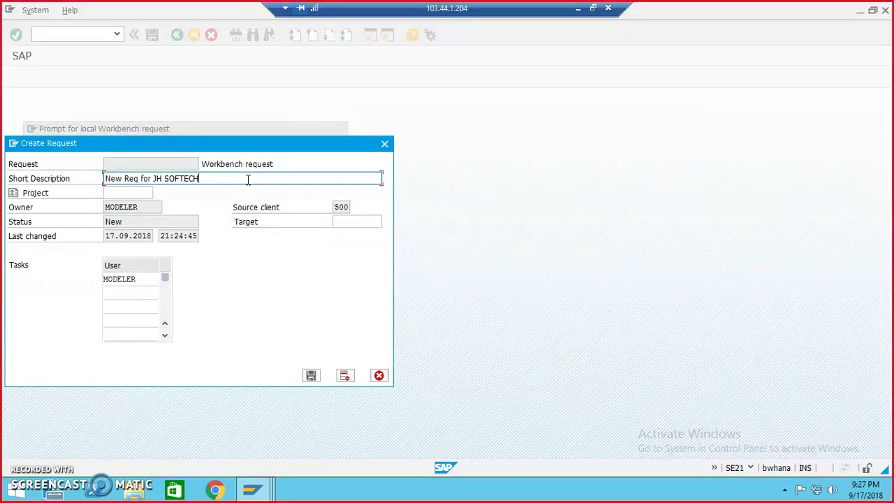
left_click(311, 374)
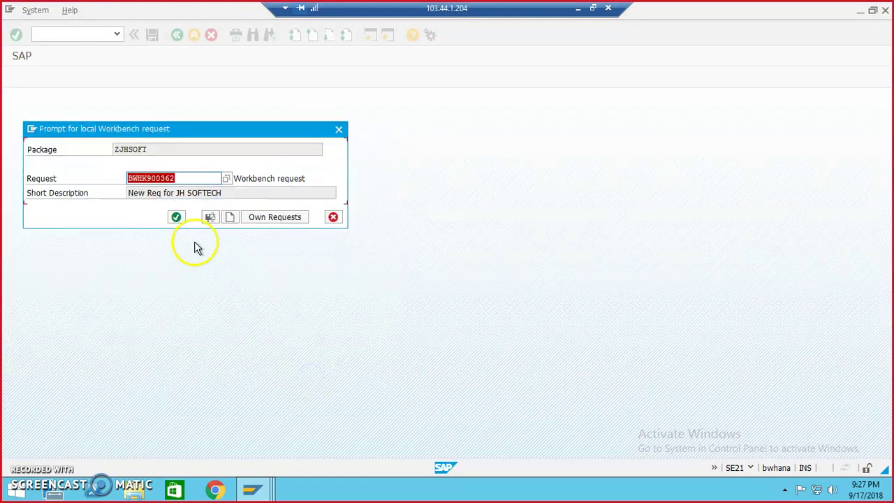
left_click(176, 217)
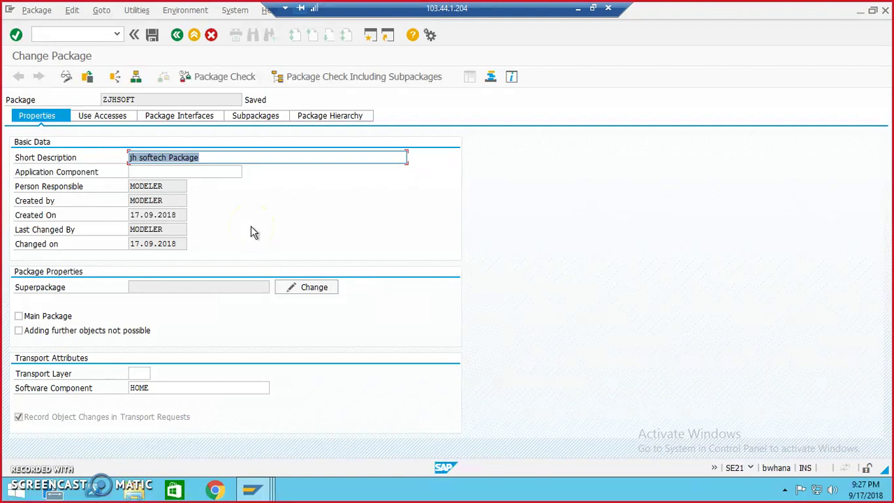
- Exit the Package Builder, switch to the session editing characteristic JH_CDT1, and return to its InfoObjects start screen
left_click(177, 35)
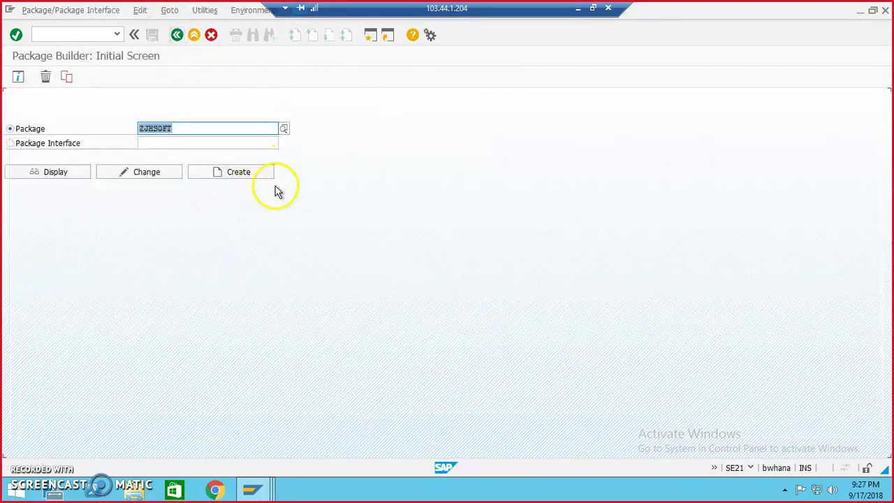
left_click(176, 34)
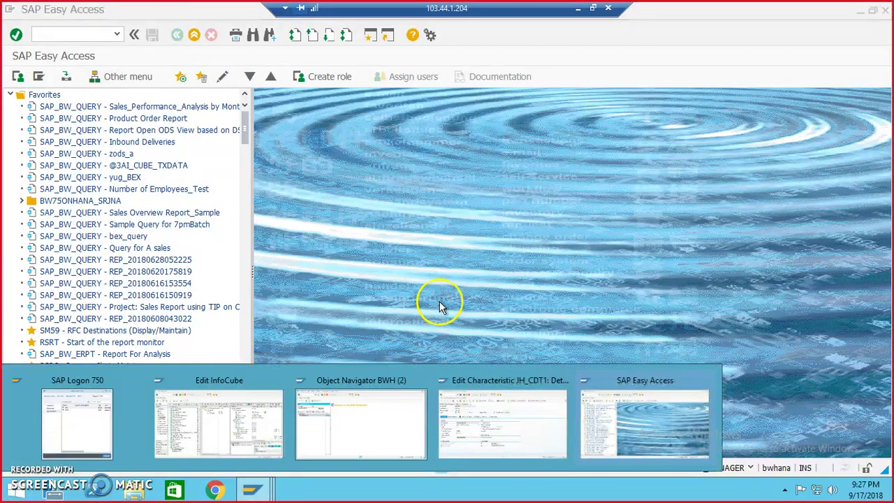
left_click(522, 447)
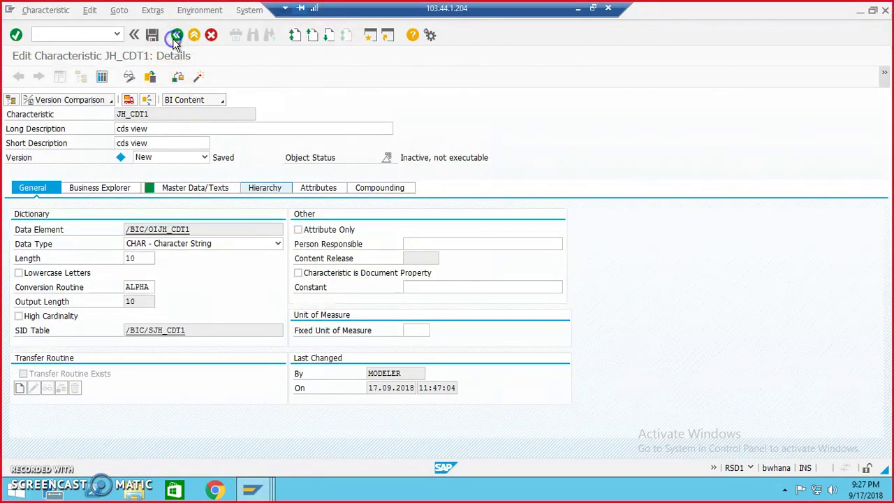
left_click(177, 35)
- Create the characteristic InfoObject JH_CDT2 with the long description "cust"
left_click(124, 259)
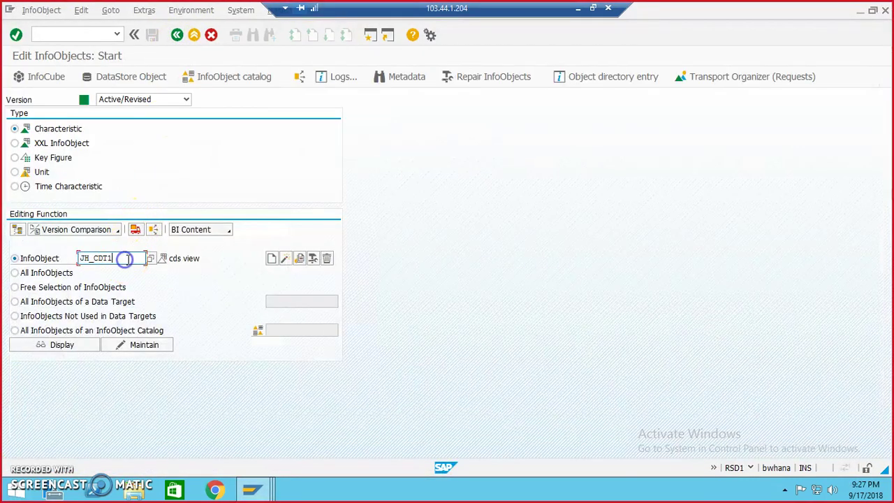
key("BackSpace")
type("2")
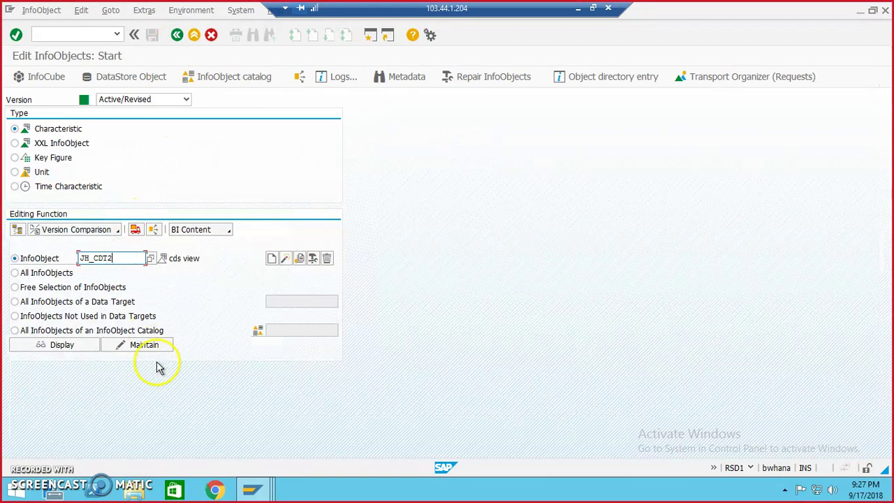
left_click(158, 349)
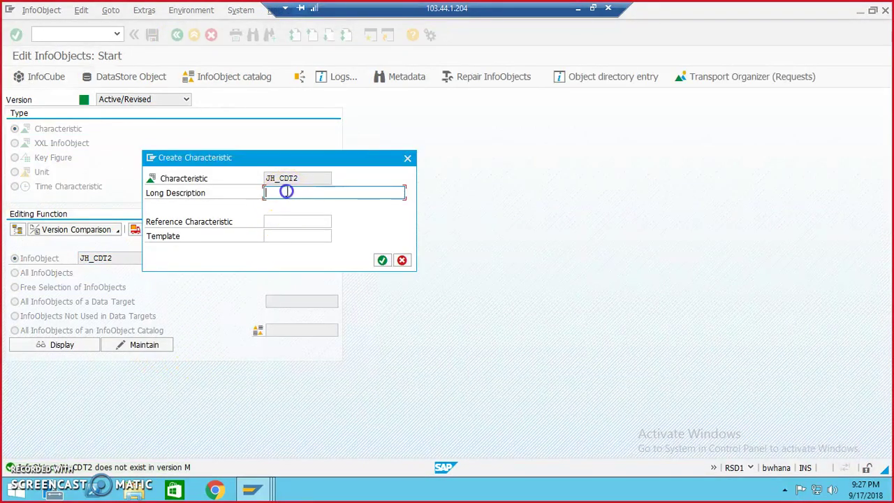
type("cust")
key("Return")
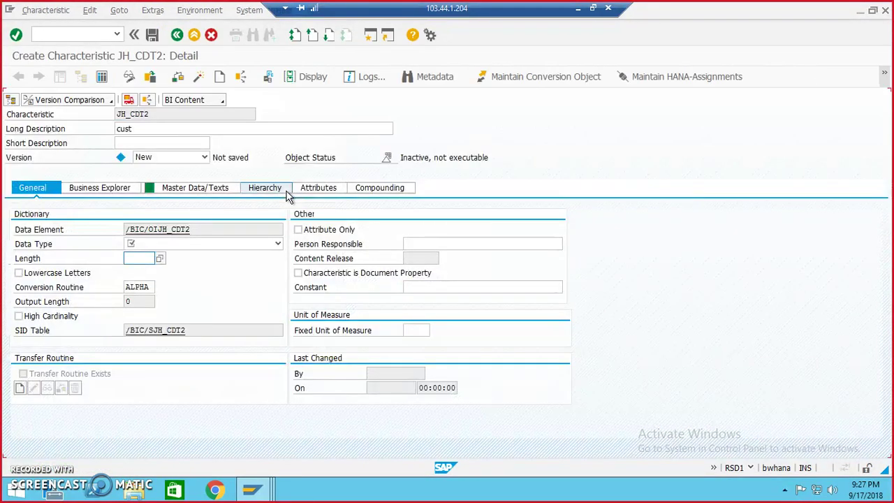
- Set characteristic JH_CDT2 to data type CHAR - Character String with length 10 and activate it
left_click(181, 243)
left_click(180, 256)
left_click(139, 258)
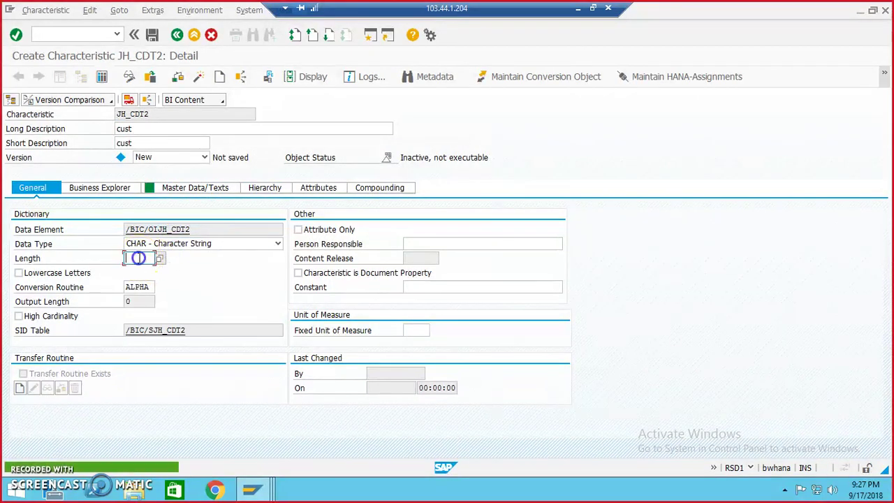
type("10")
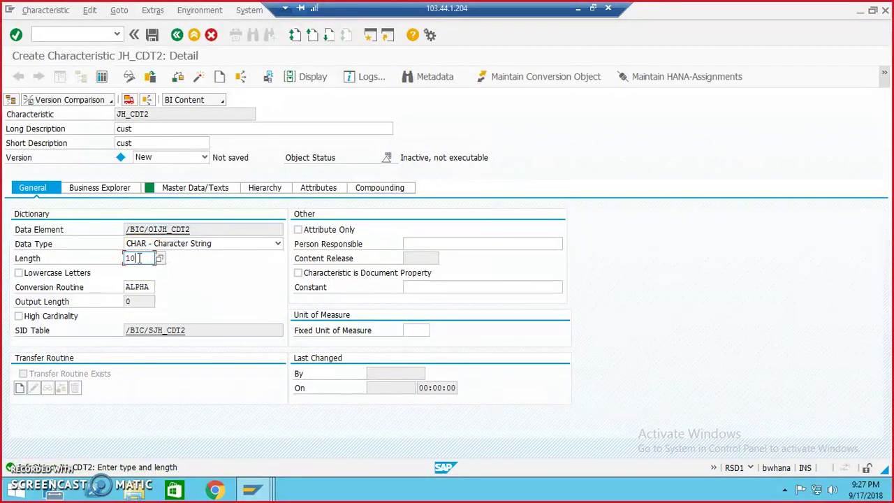
left_click(199, 76)
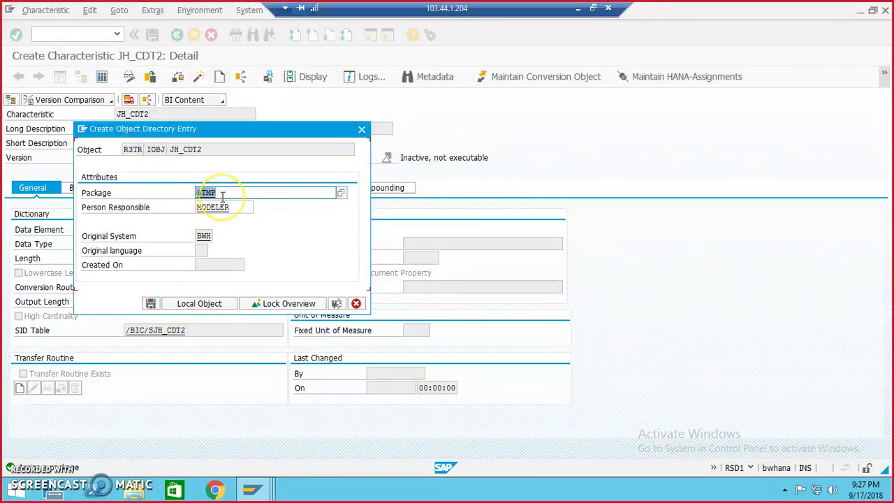
- Assign package zviprosys to JH_CDT2 in its object directory entry and save the entry
type("zo")
key("BackSpace")
type("v")
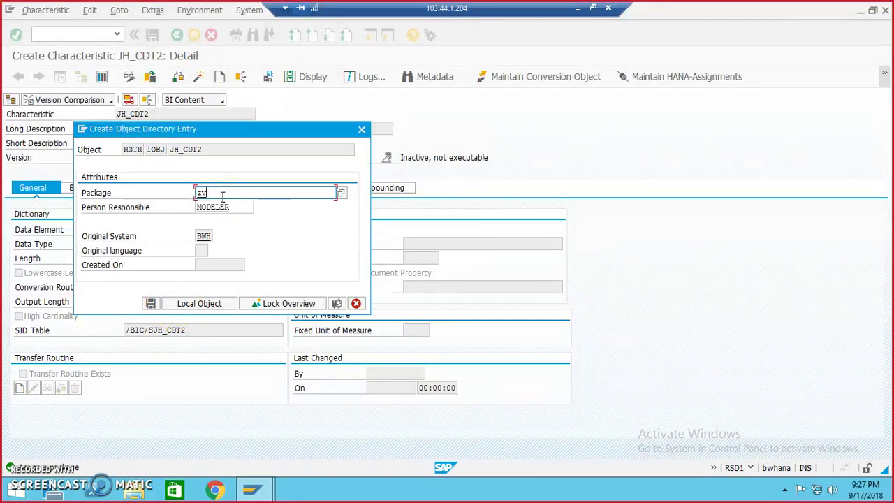
type("iprosys")
key("Return")
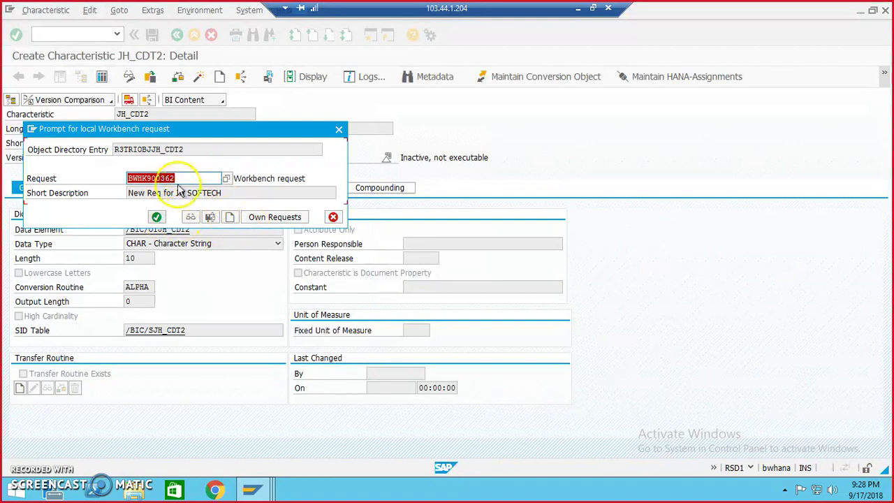
- Choose the existing workbench request described as "New Request for Viprosys" for JH_CDT2 and confirm the assignment
left_click(258, 216)
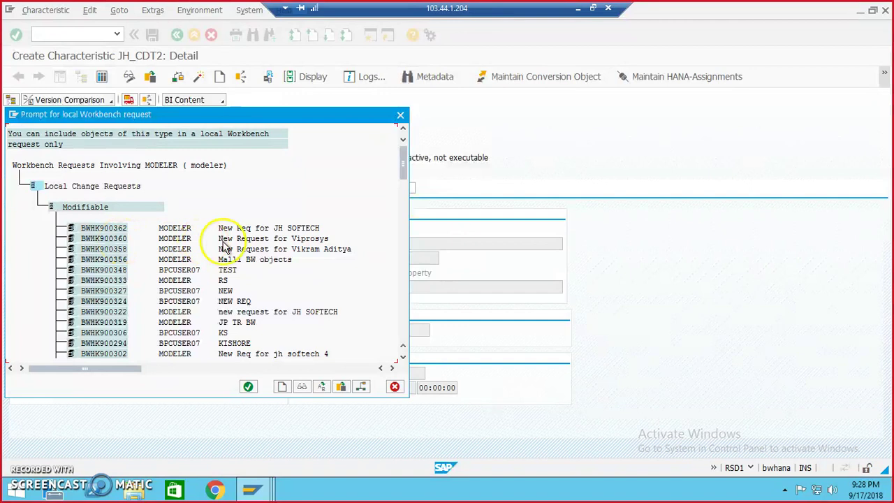
left_click(400, 115)
left_click(274, 216)
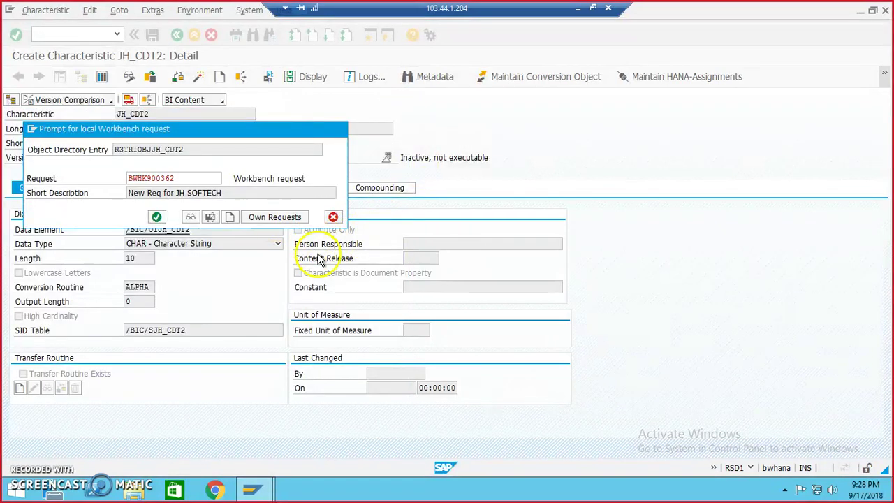
double_click(257, 238)
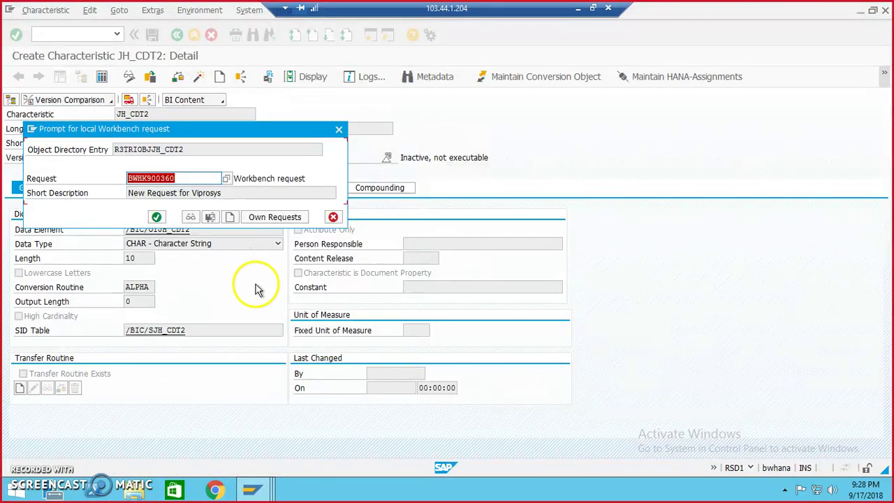
left_click(157, 217)
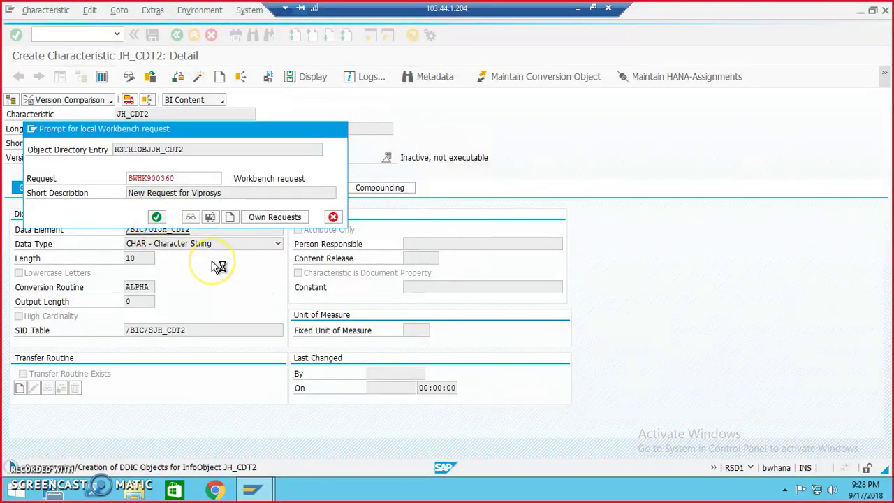